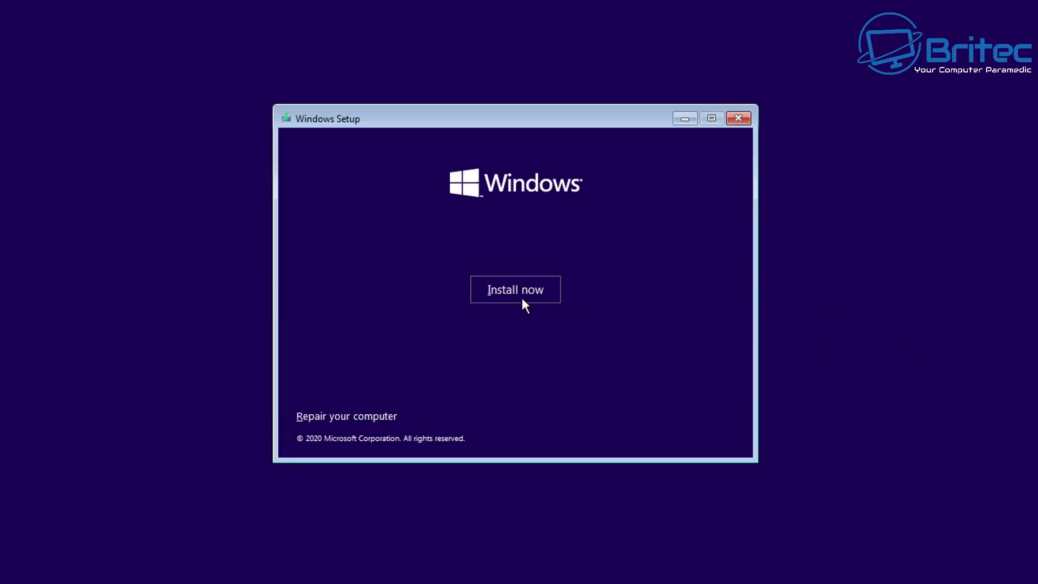
Start the Windows install and dismiss the missing media driver and no-drivers-found messages.
left_click(522, 299)
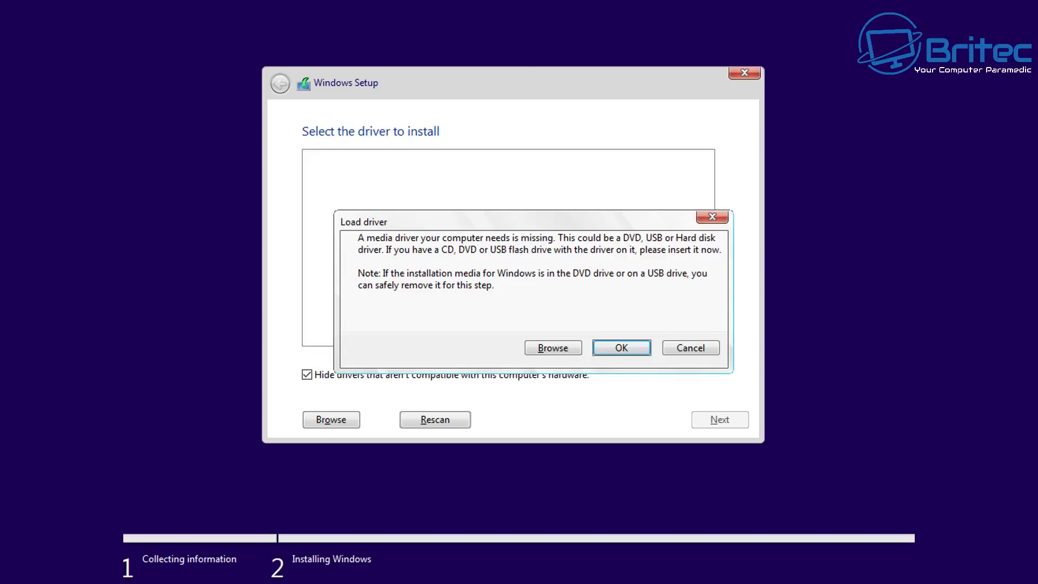
left_click_drag(560, 220, 532, 211)
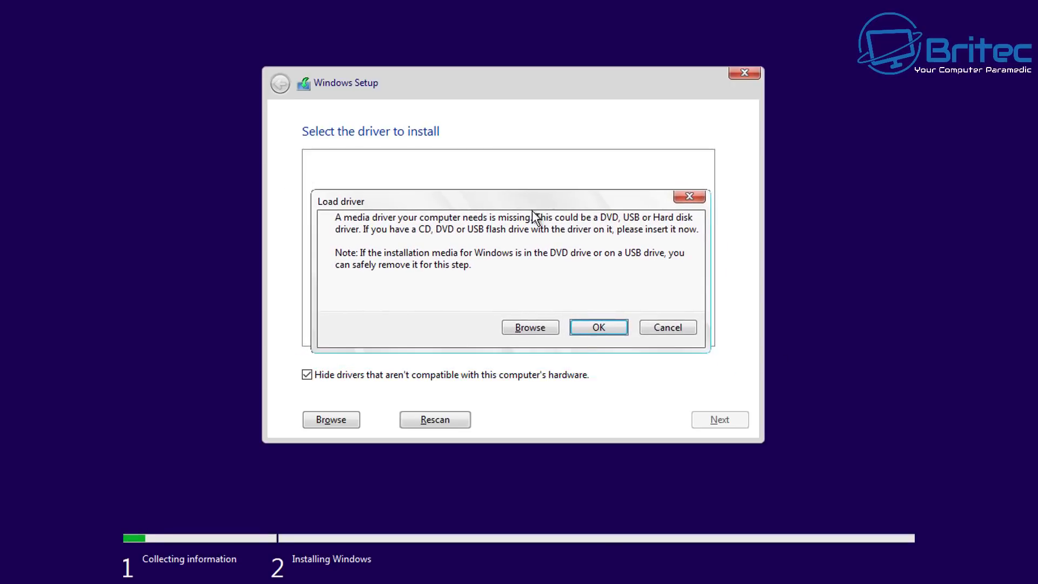
left_click(598, 326)
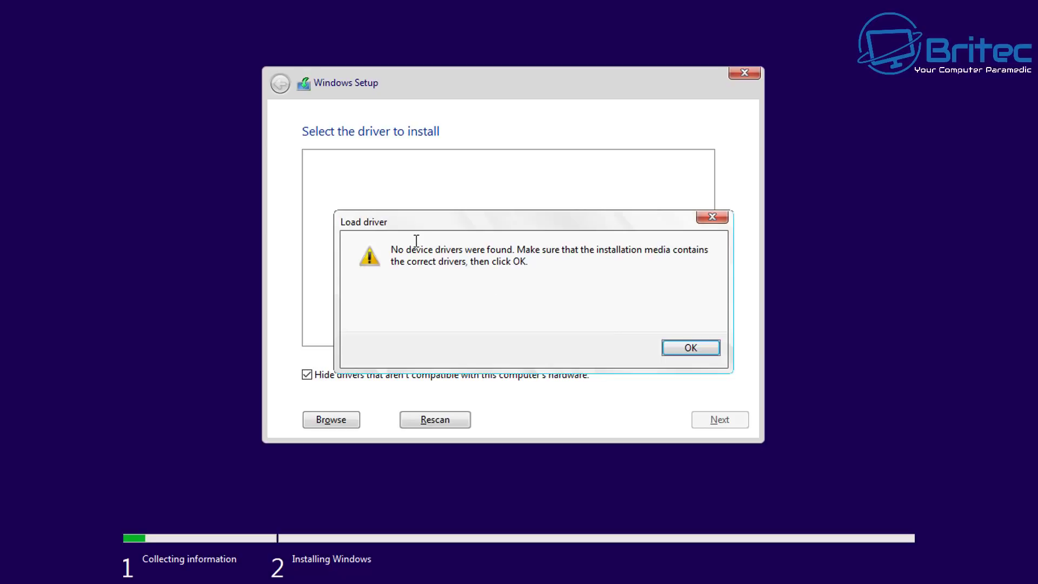
left_click_drag(498, 222, 471, 208)
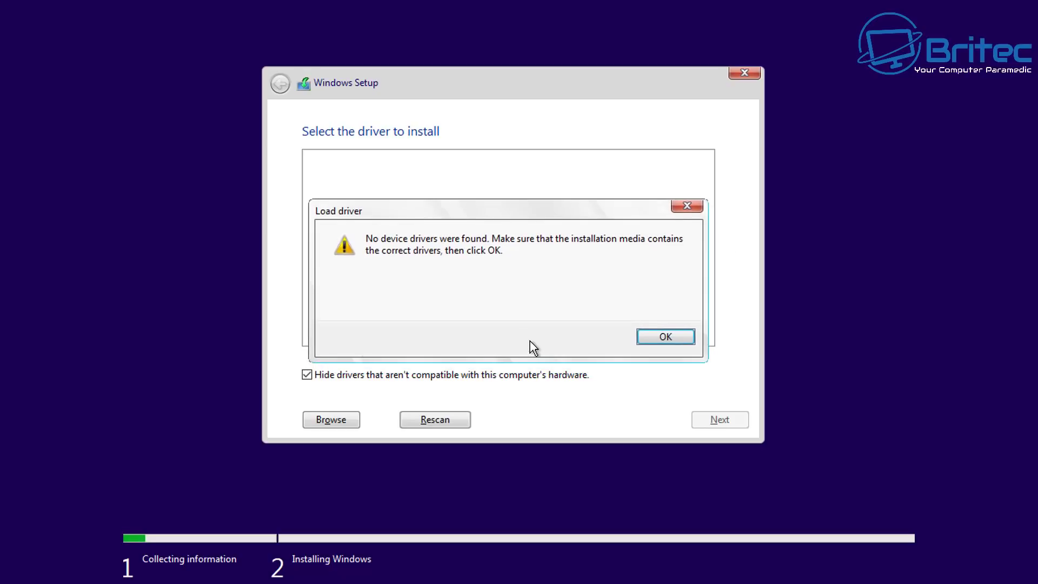
left_click(666, 337)
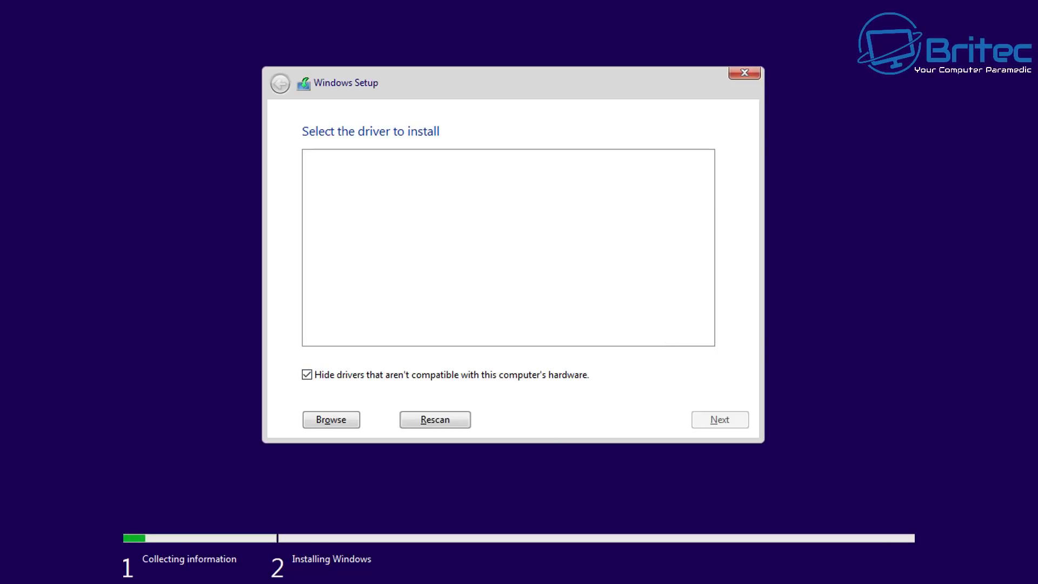
Quit Setup, restart the install, and dismiss the same driver error again.
left_click(744, 72)
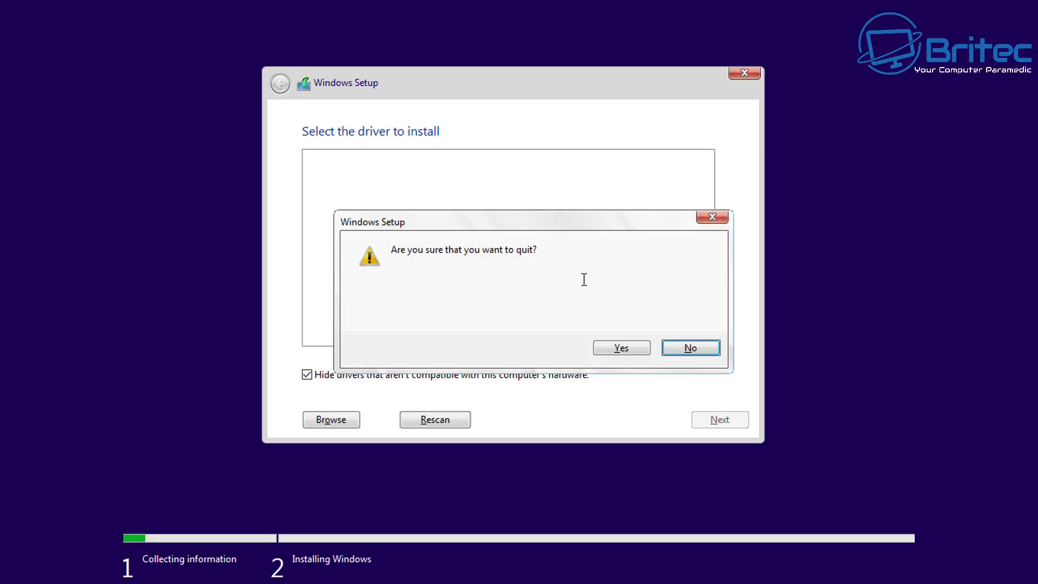
left_click(622, 349)
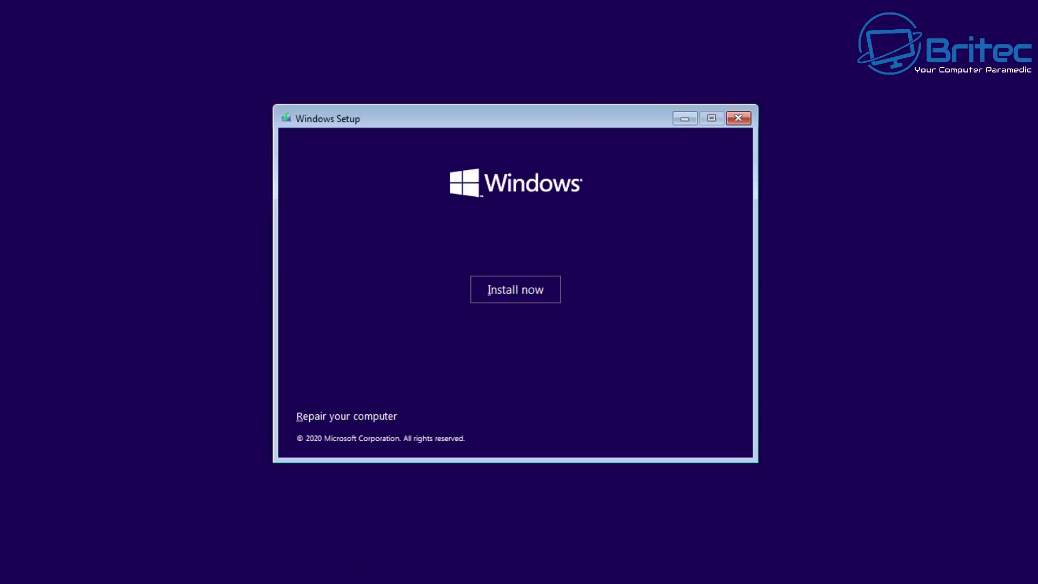
left_click(512, 293)
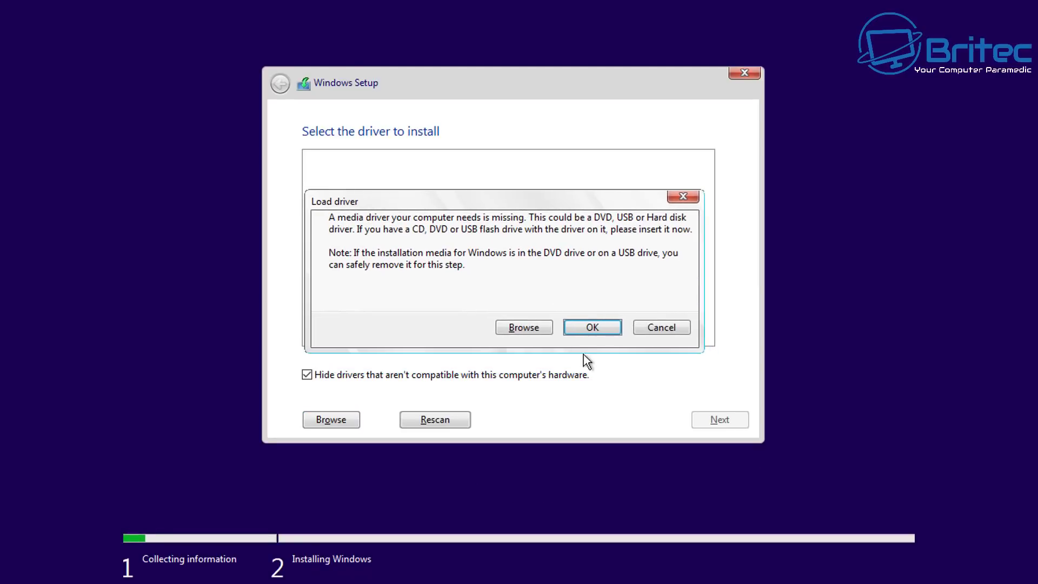
left_click(585, 328)
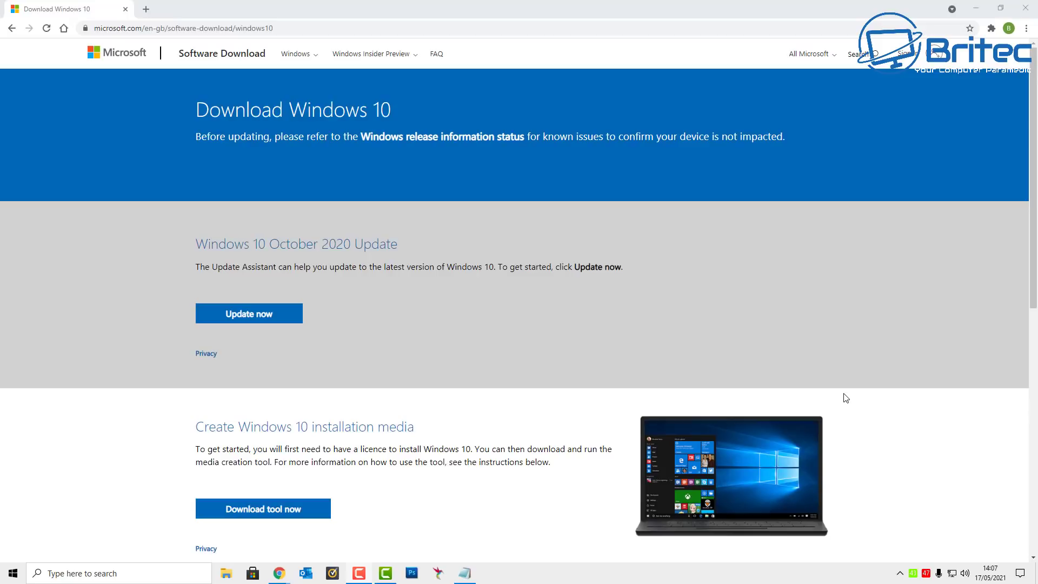
Download MediaCreationTool.exe from Microsoft's page and run it.
left_click(295, 507)
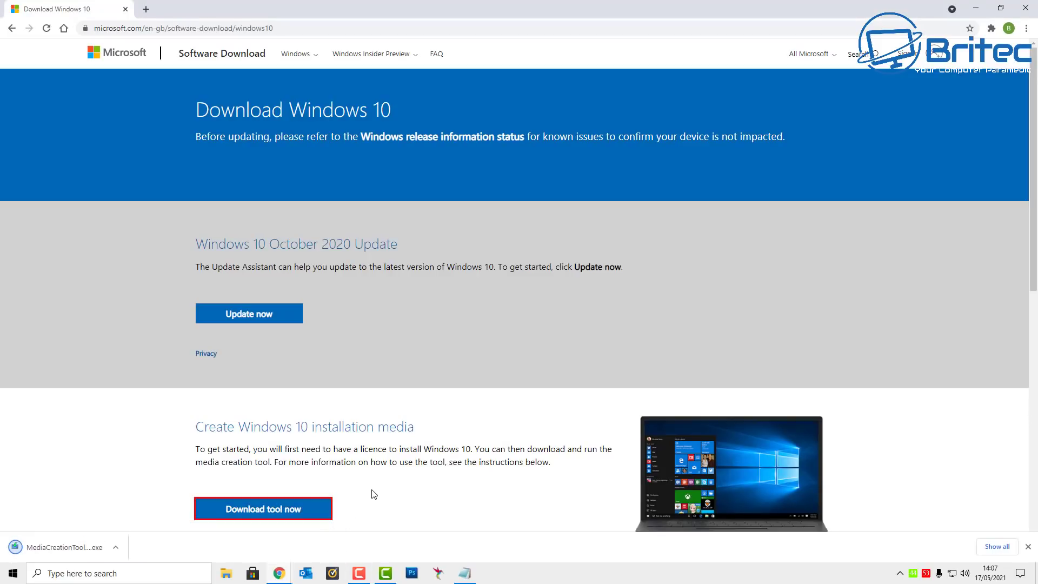
left_click(30, 550)
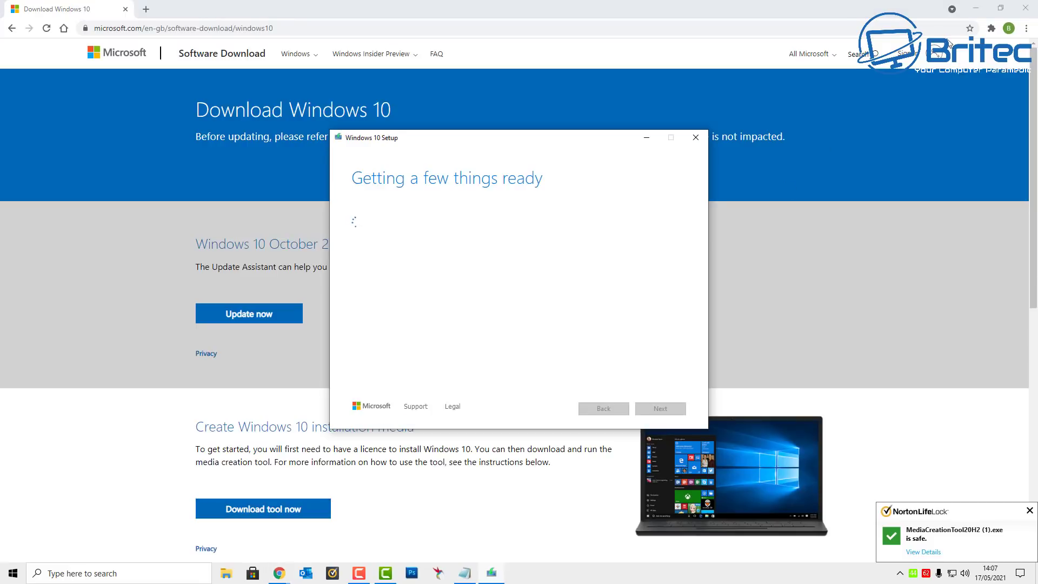
Accept the licence terms and choose to create installation media for another PC.
left_click(990, 4)
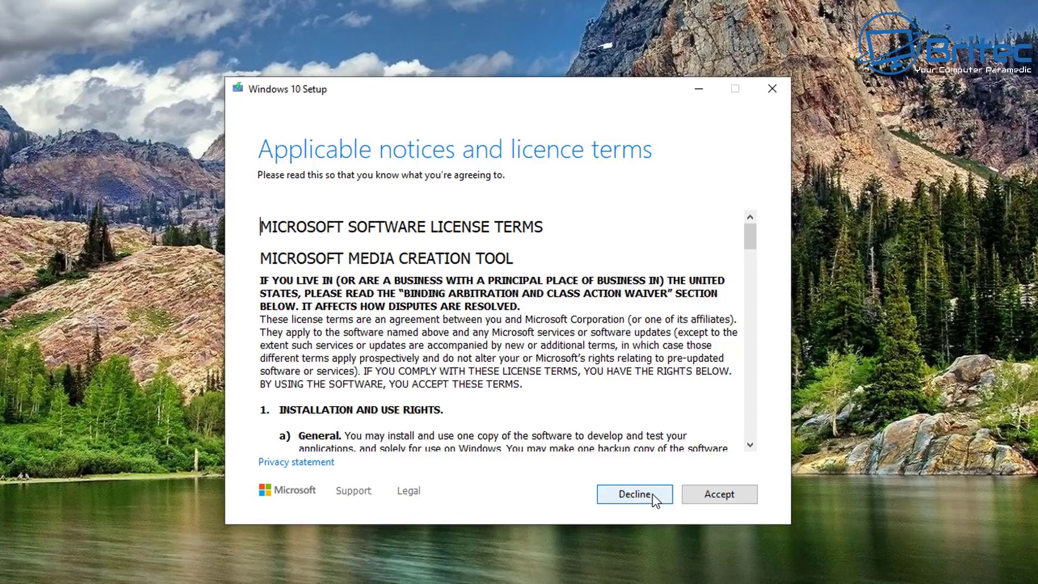
left_click(733, 496)
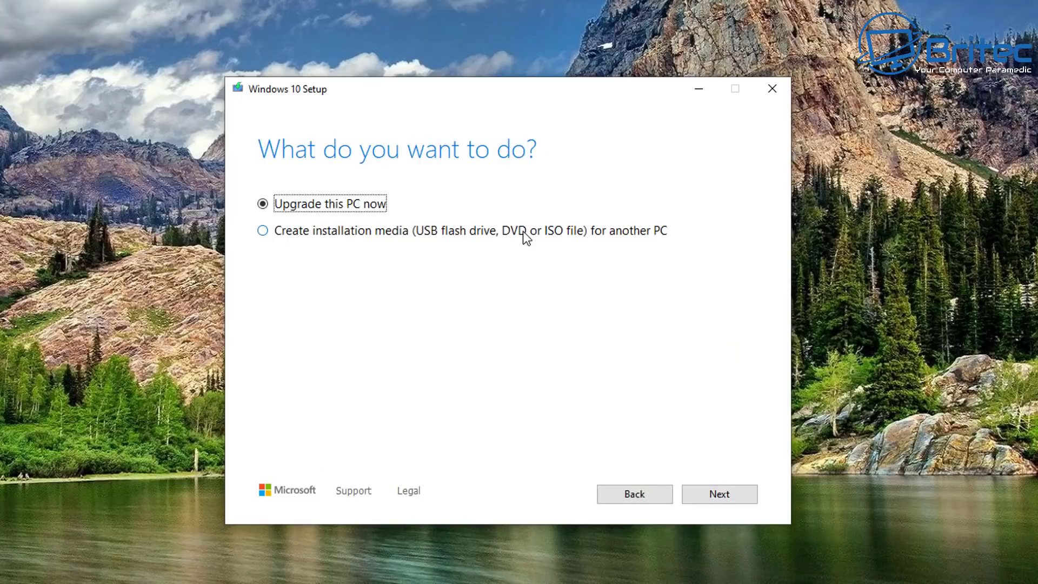
left_click(522, 232)
left_click(719, 495)
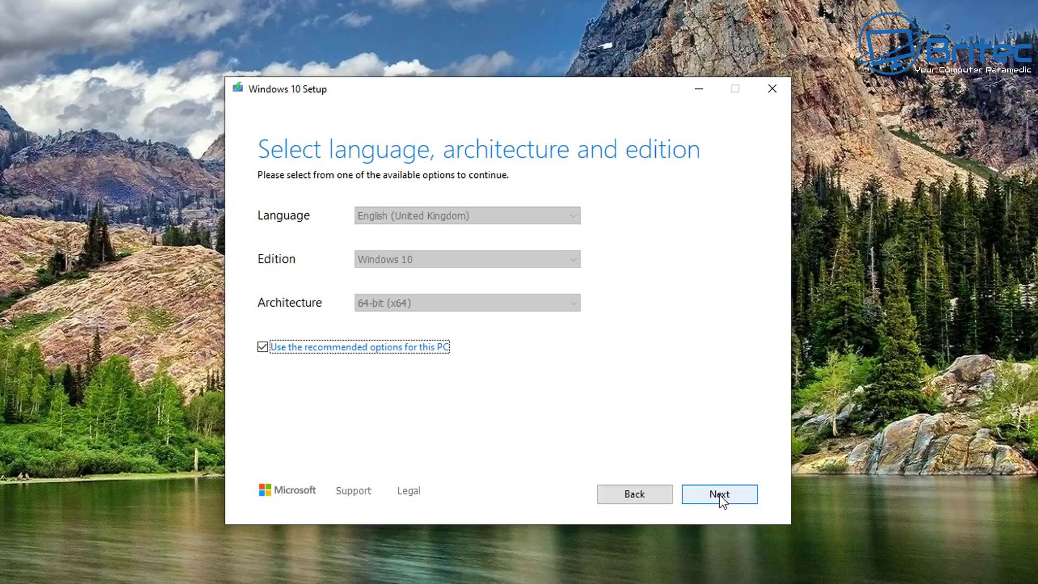
Untick recommended options and keep English (United Kingdom), Windows 10, 64-bit (x64).
left_click(263, 349)
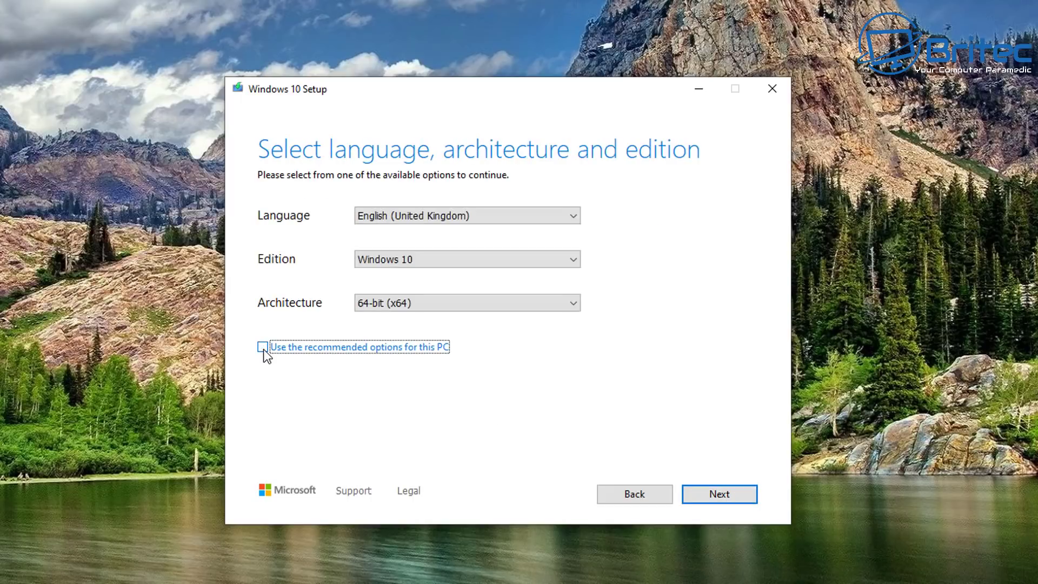
left_click(439, 303)
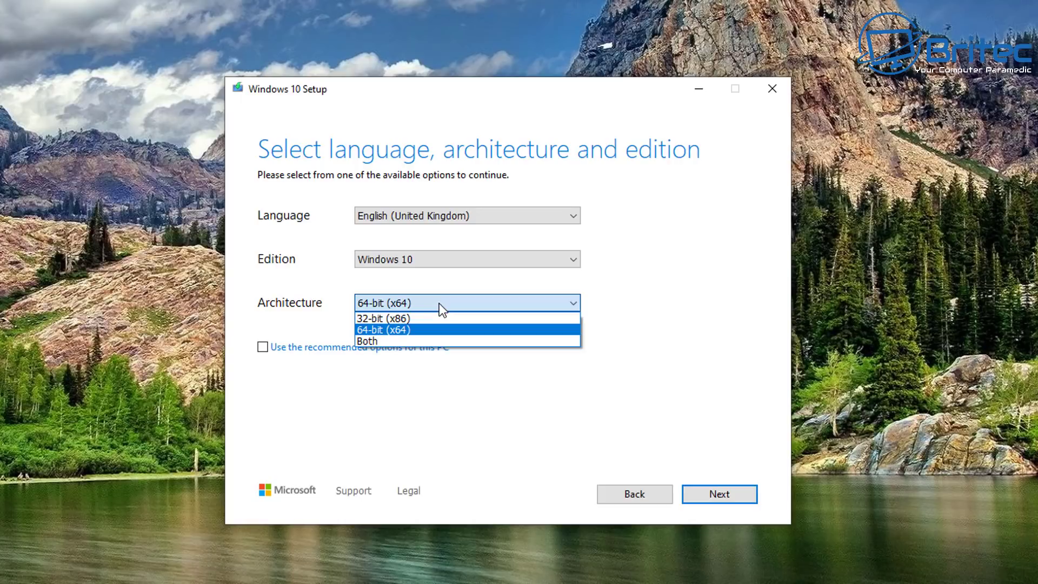
left_click(439, 303)
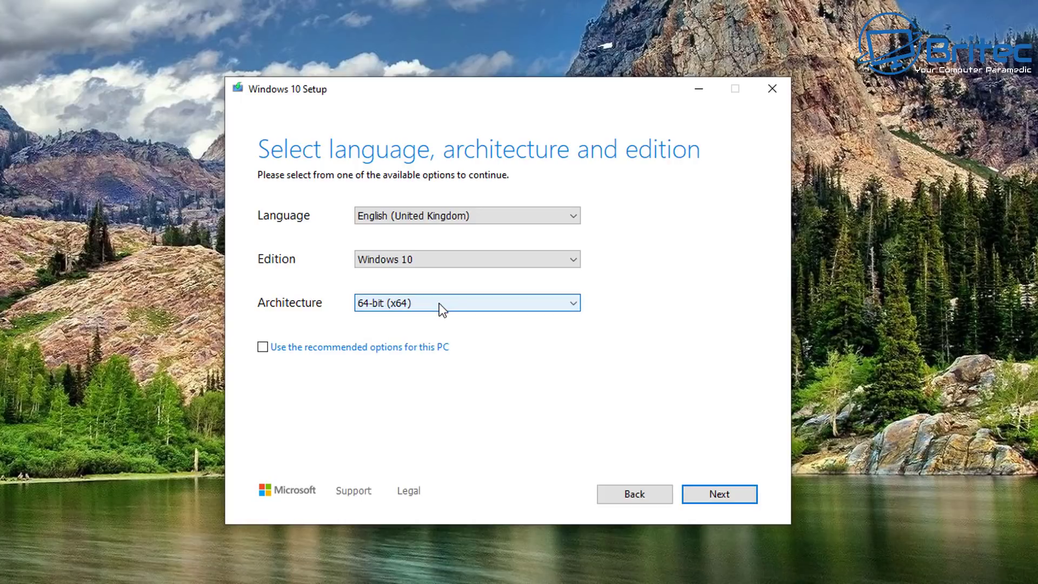
left_click(509, 211)
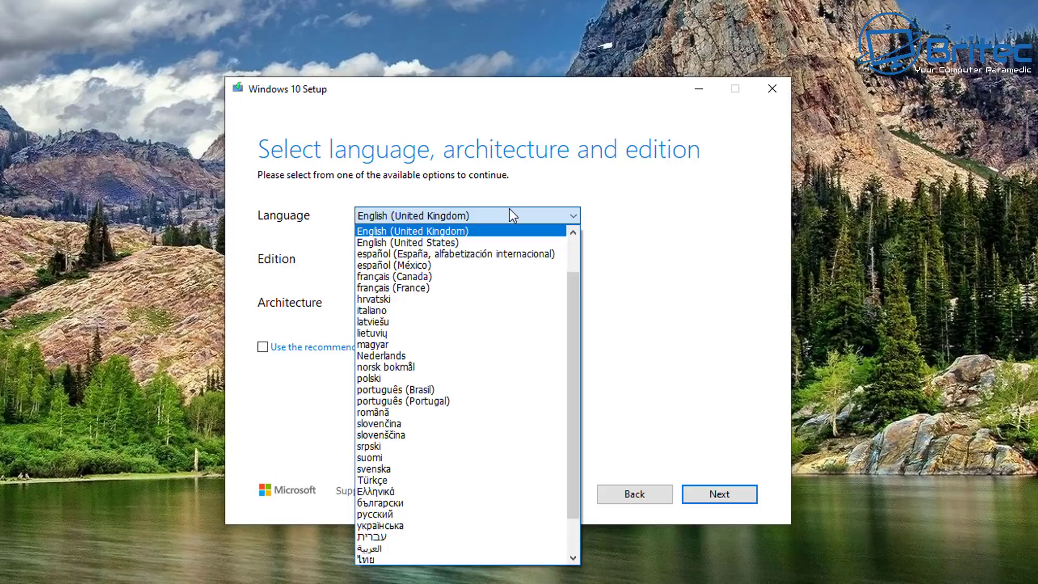
left_click(509, 211)
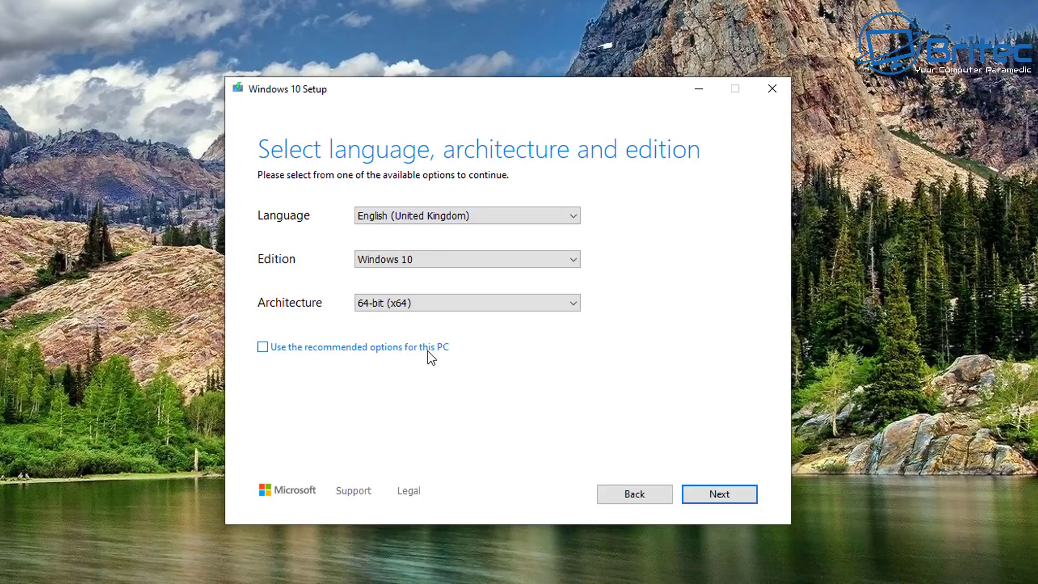
left_click(719, 495)
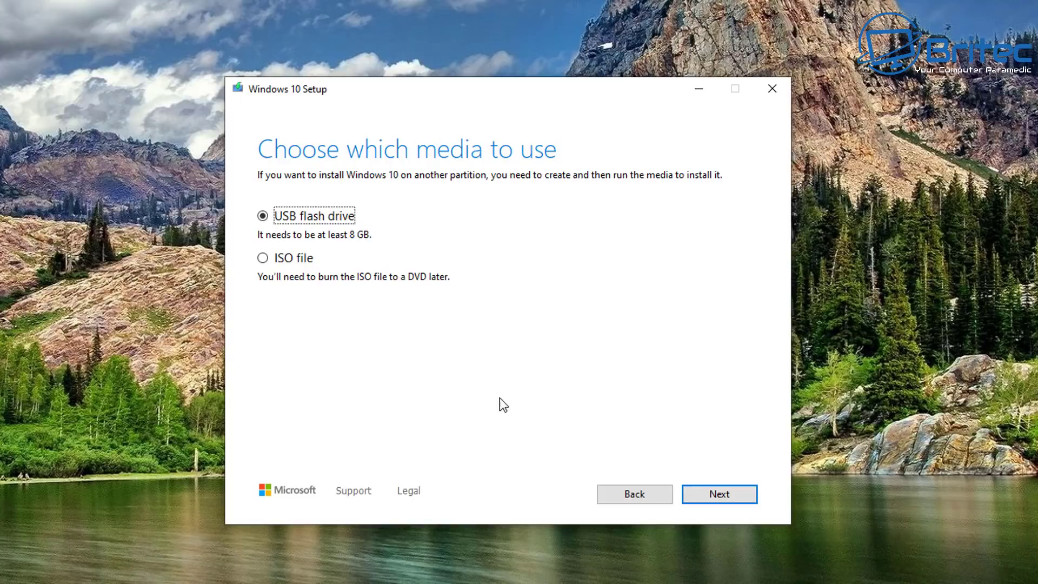
Pick USB flash drive media and start downloading Windows 10 onto drive E:.
left_click(720, 494)
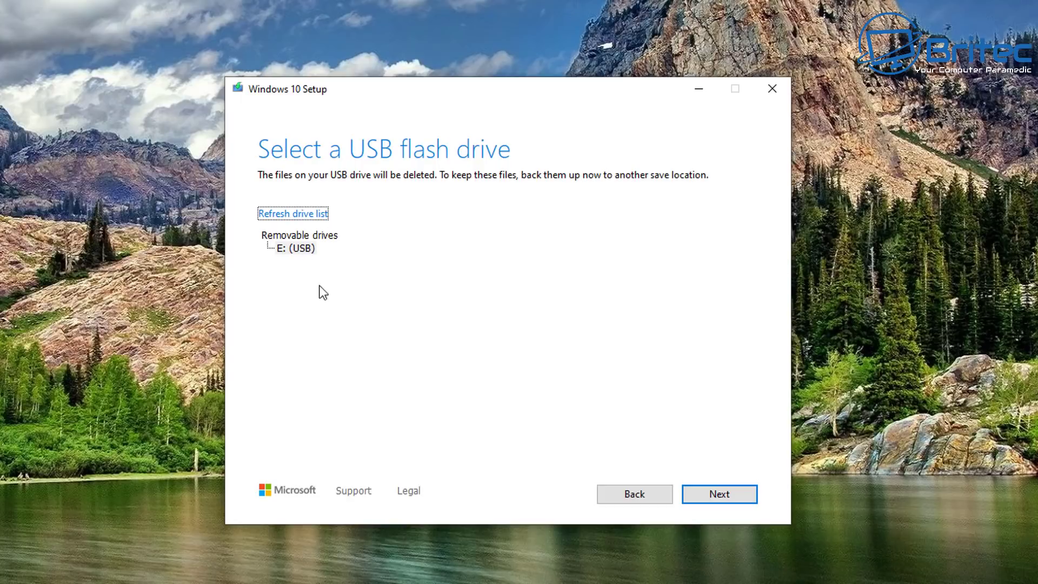
left_click(719, 494)
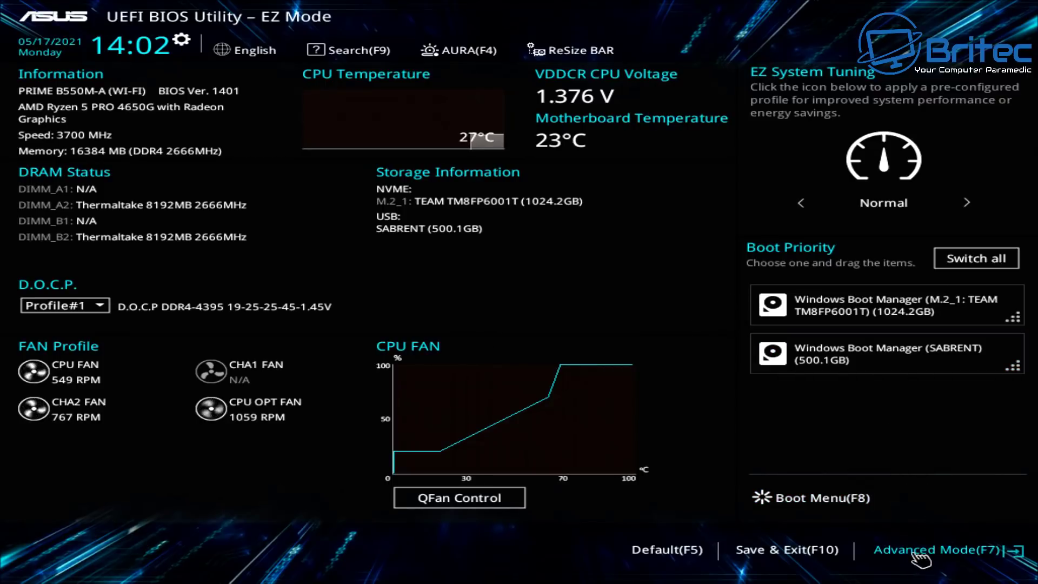
Switch the BIOS to Advanced Mode and go to the Boot page.
left_click(926, 550)
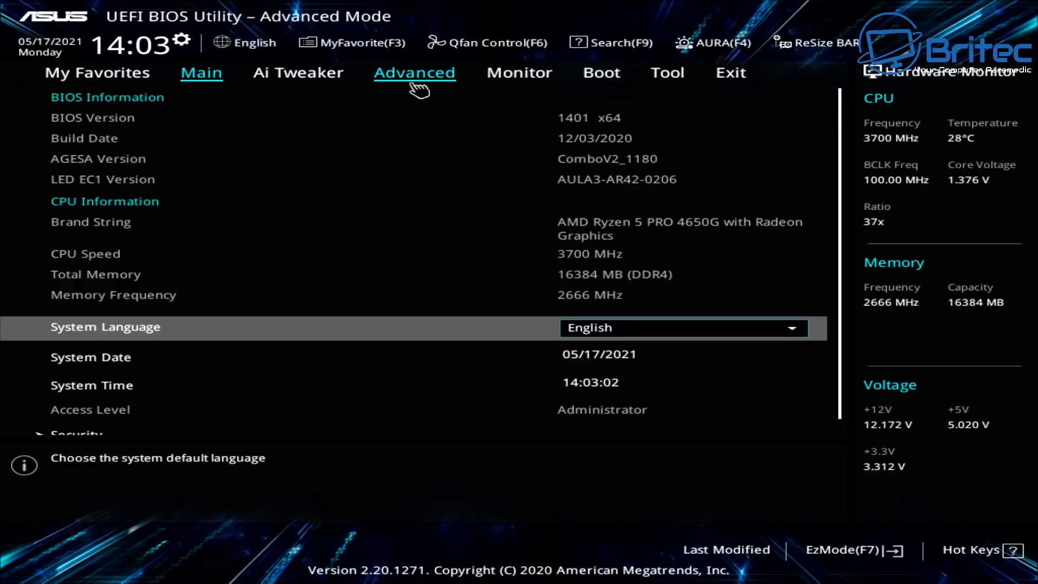
left_click(417, 86)
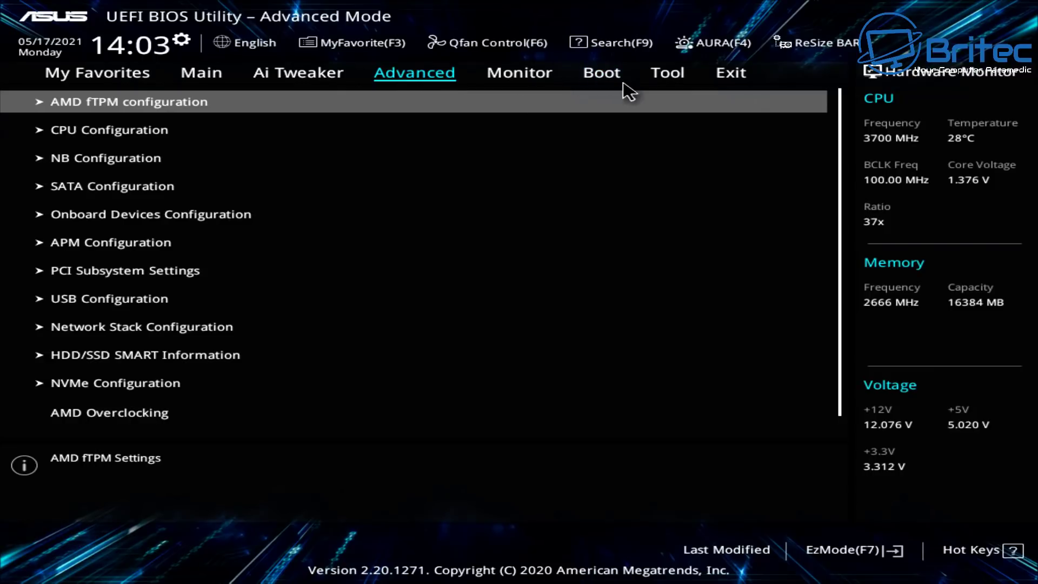
left_click(602, 74)
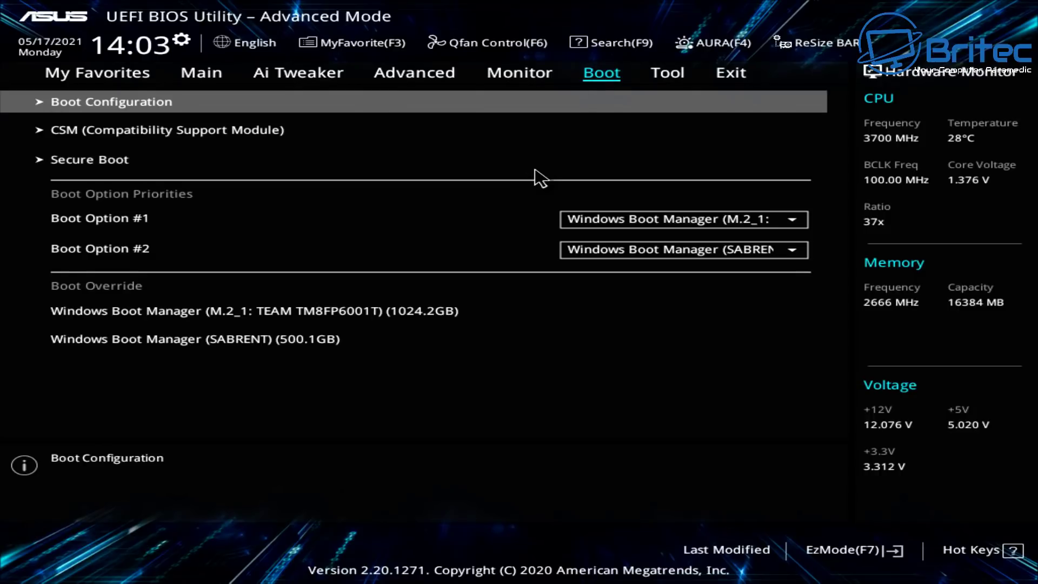
In CSM settings, change Launch CSM and accept the notice so it stays Disabled.
left_click(239, 136)
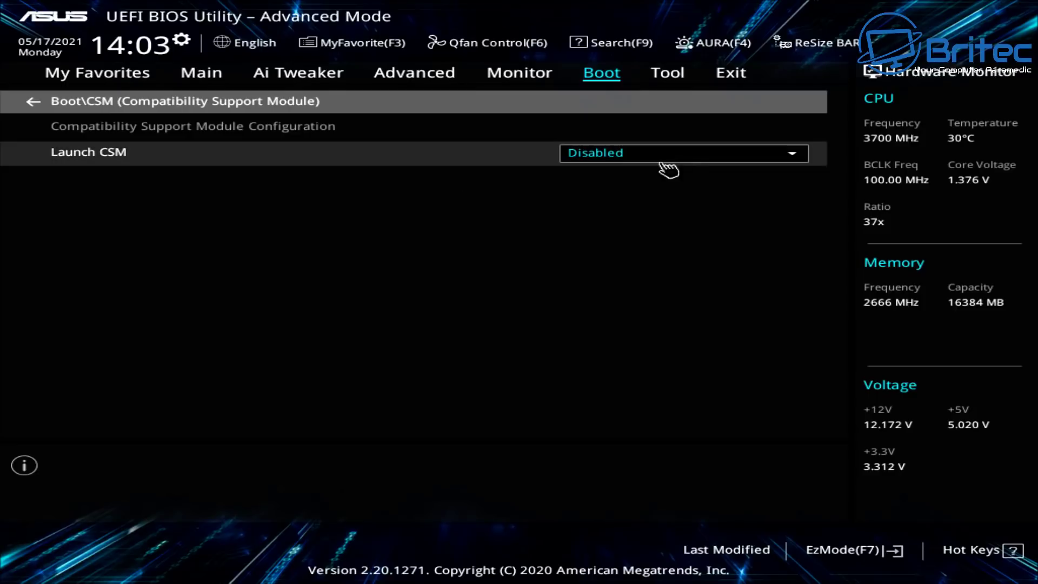
left_click(770, 154)
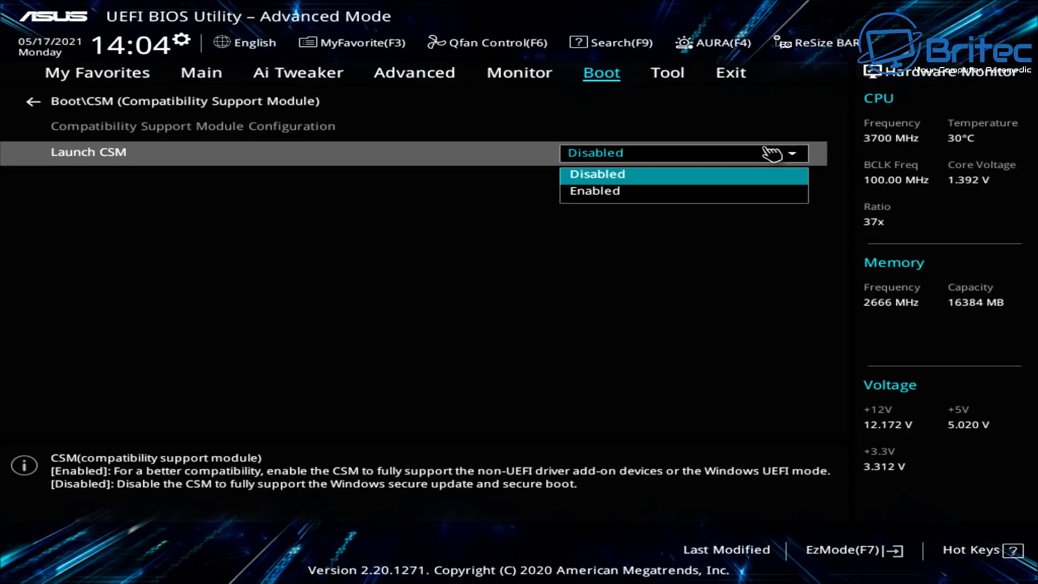
left_click(671, 192)
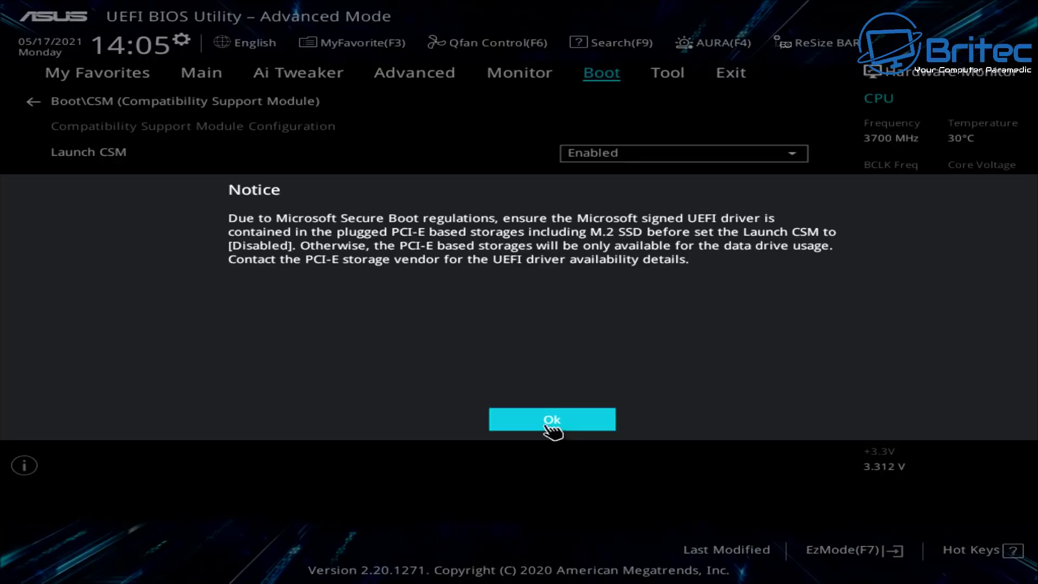
left_click(549, 425)
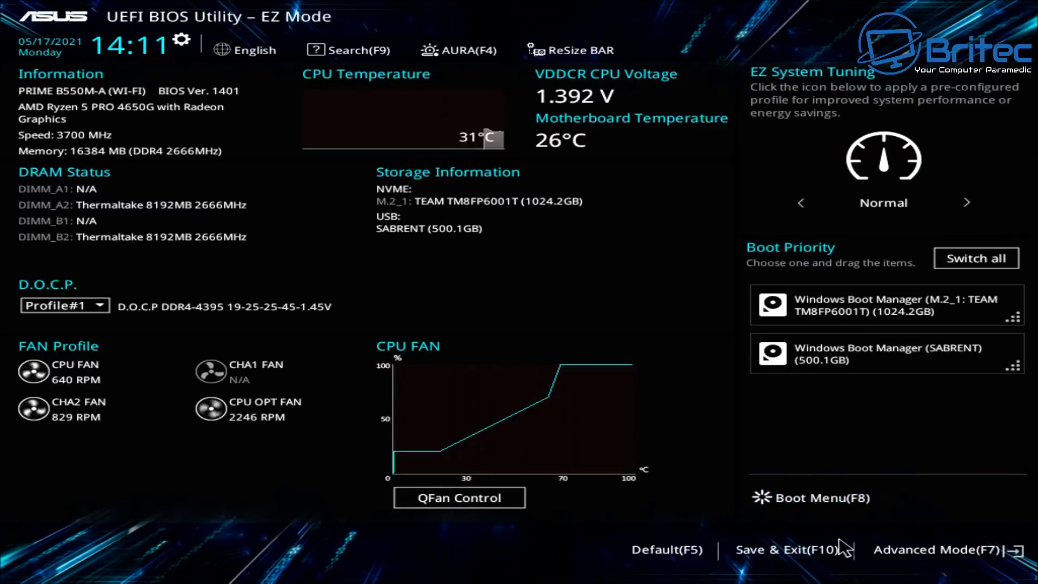
In Advanced Mode, confirm SATA Configuration's SATA Mode is AHCI, then go to the Boot page.
left_click(961, 551)
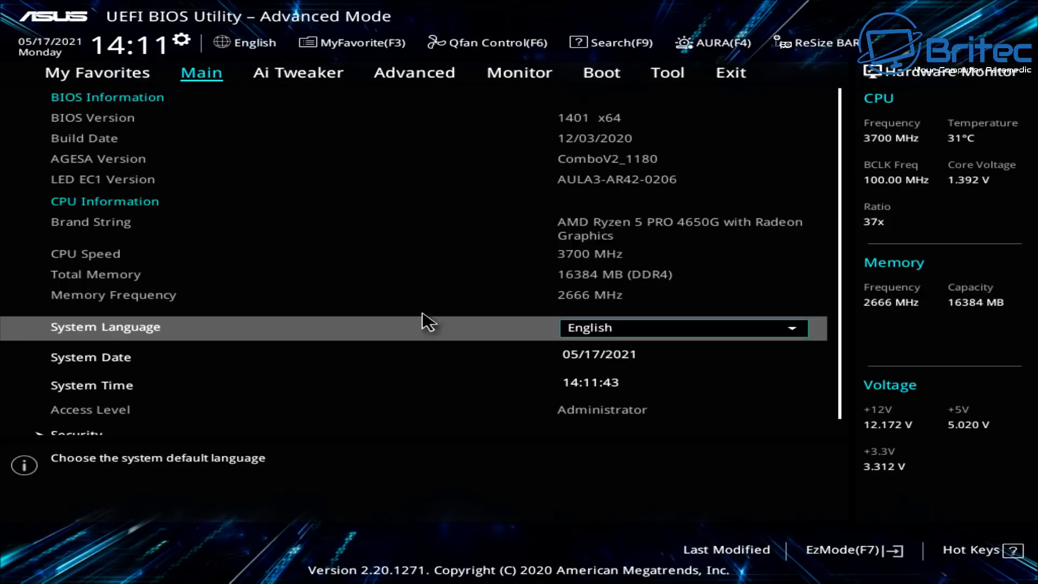
left_click(418, 84)
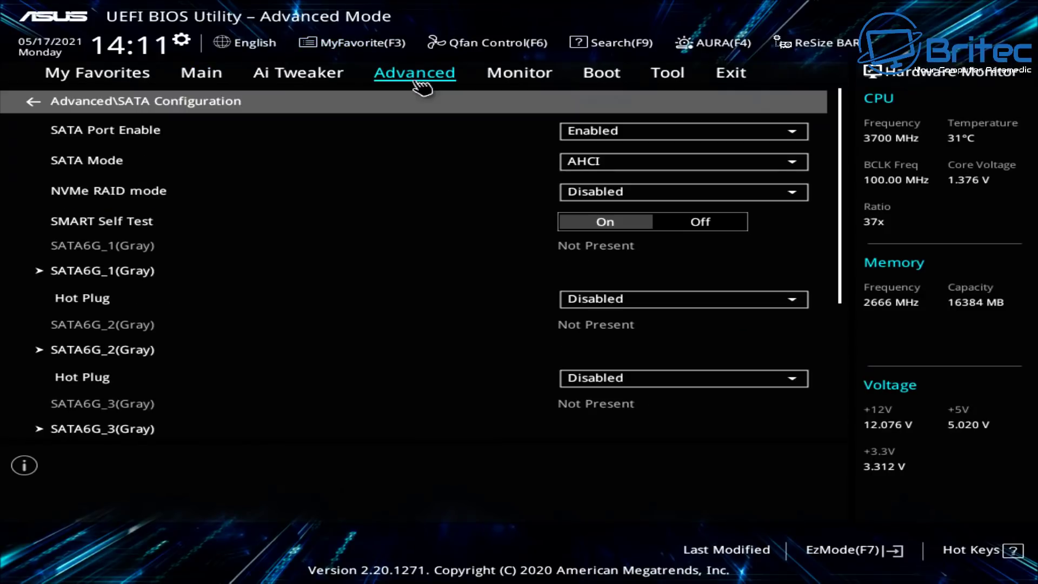
left_click(273, 108)
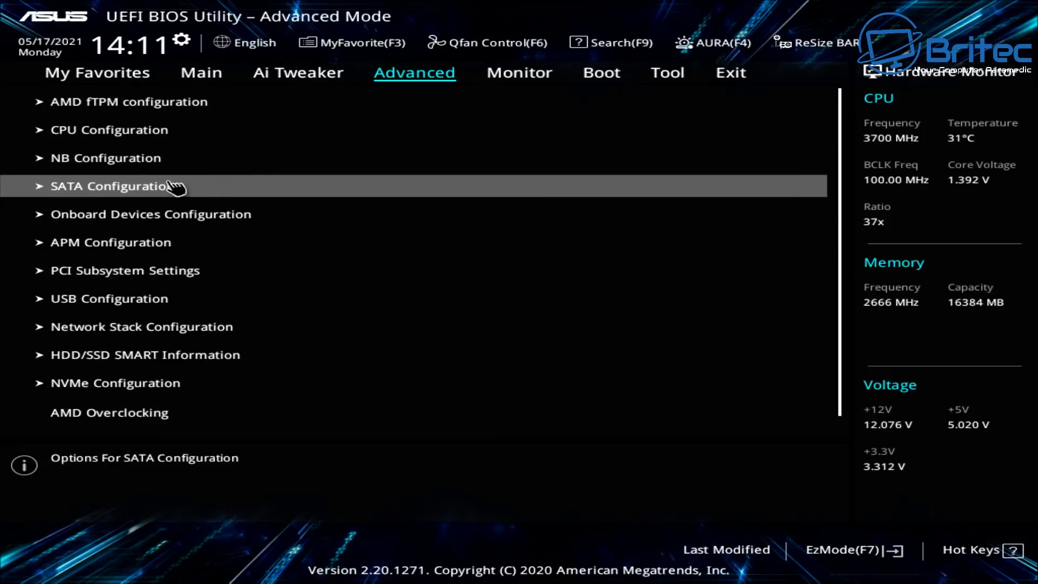
left_click(154, 189)
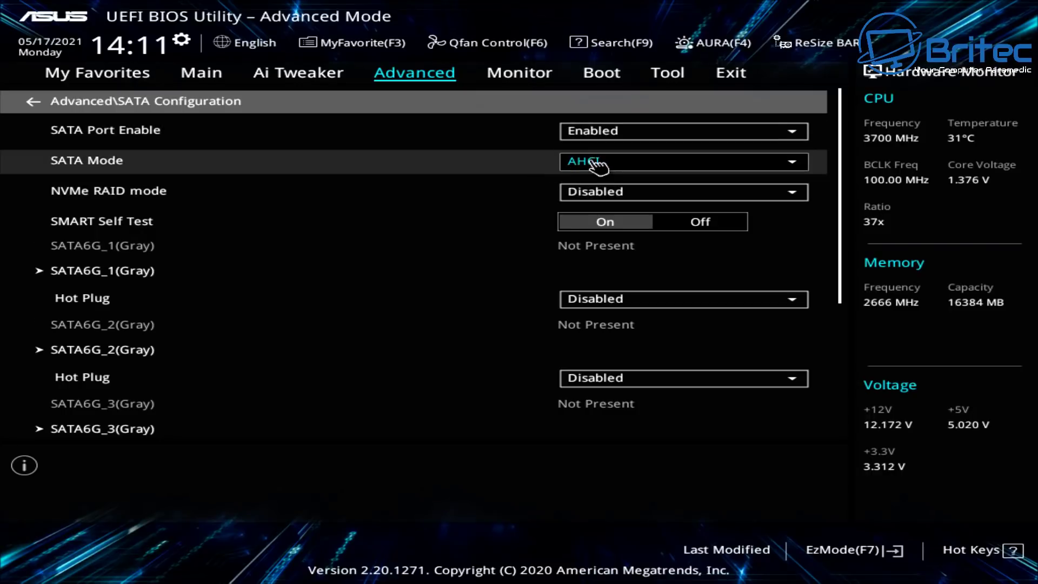
left_click(803, 160)
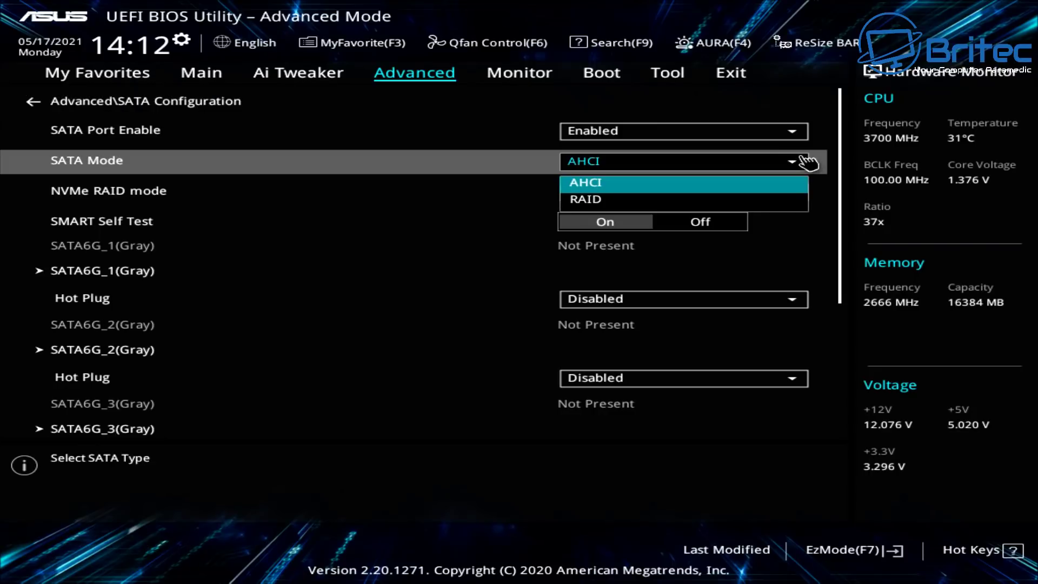
left_click(806, 161)
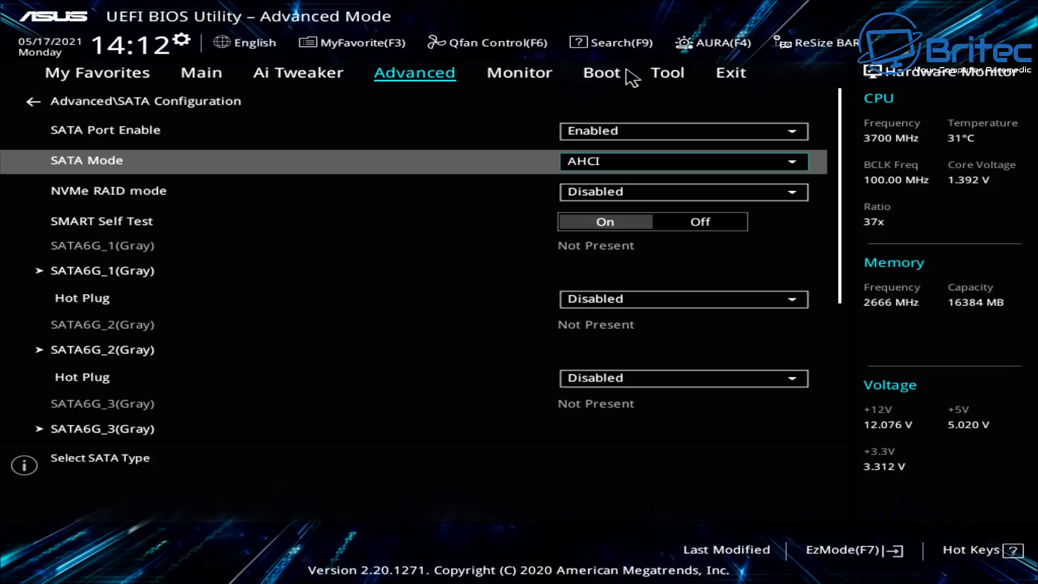
left_click(595, 87)
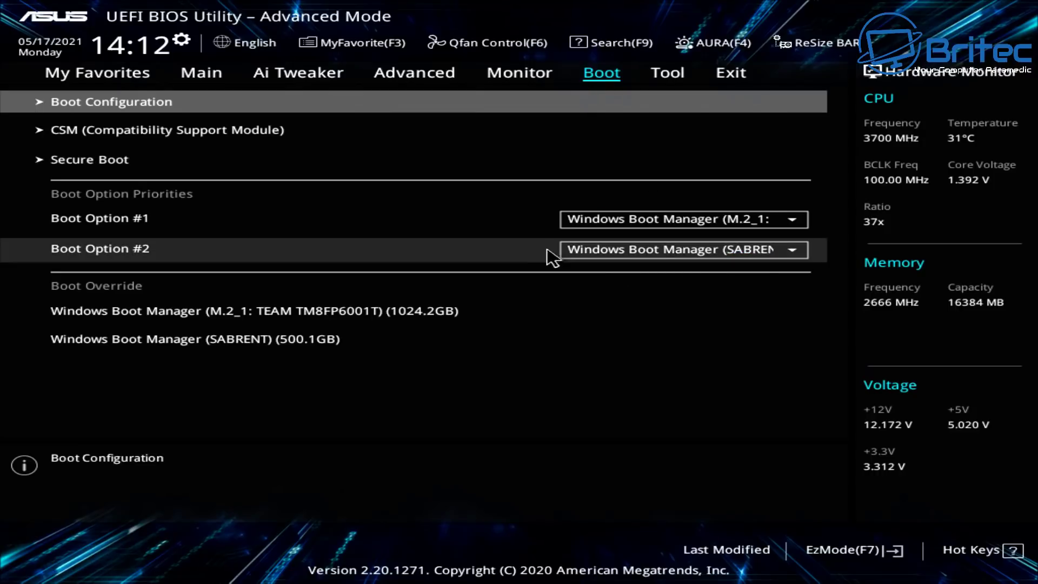
Open Secure Boot settings to check the OS Type shows Other OS.
left_click(63, 164)
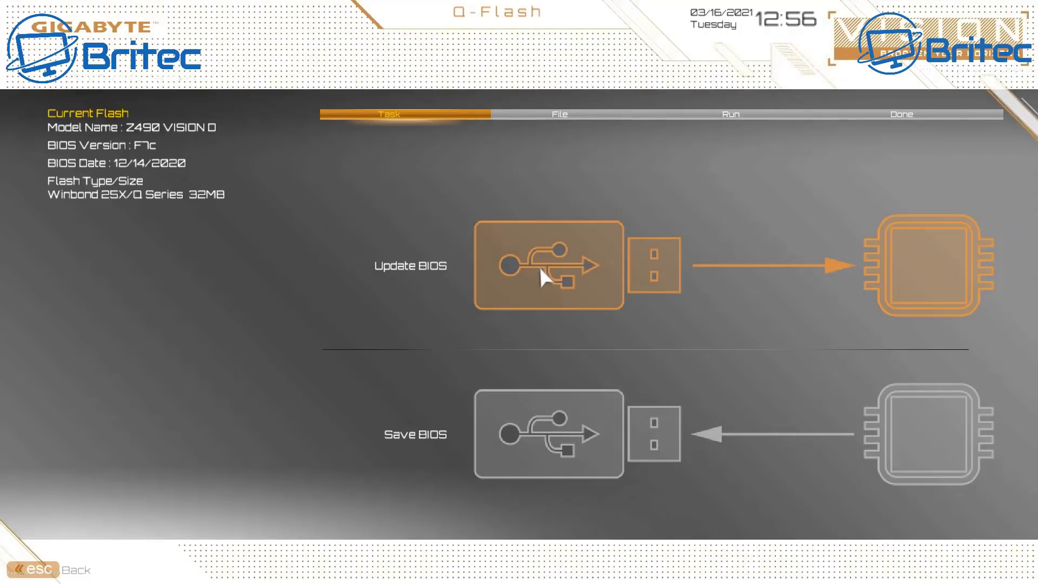
Start a Q-Flash BIOS update to choose the F20d file.
left_click(540, 267)
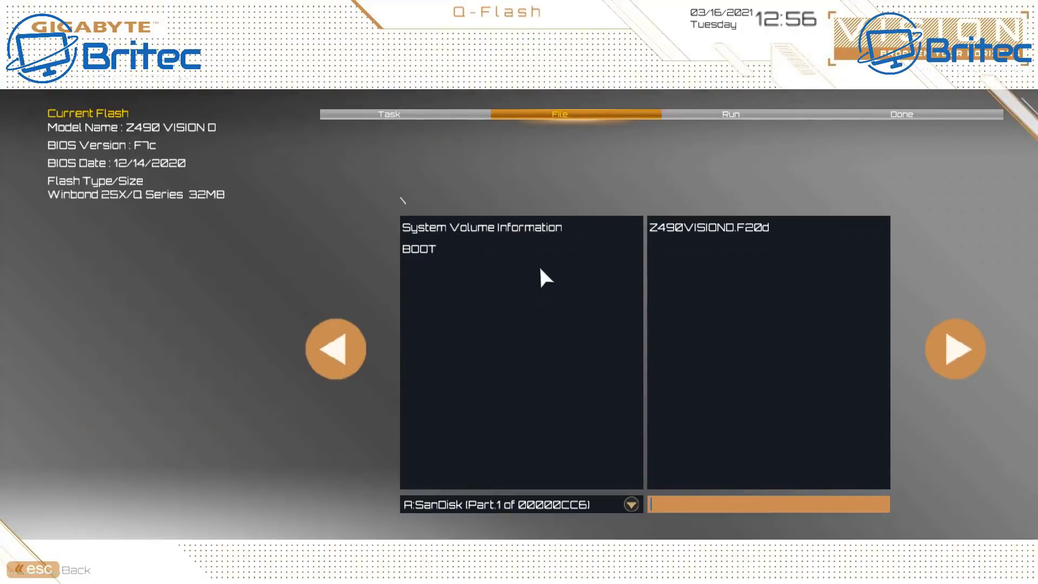
Load Z490VISIOND.F20d from the SanDisk USB drive as the BIOS file to flash.
left_click(697, 234)
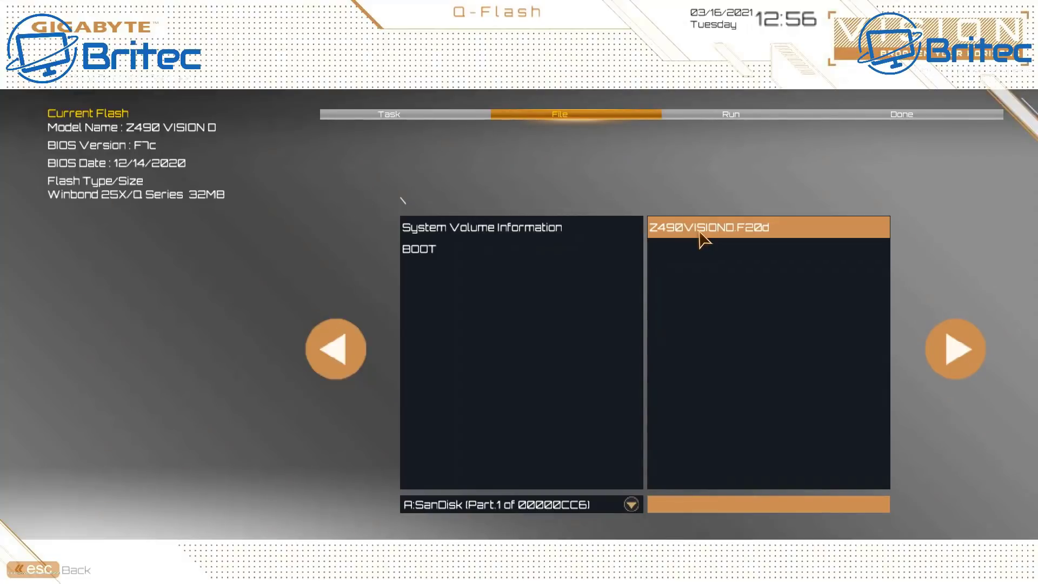
left_click(701, 234)
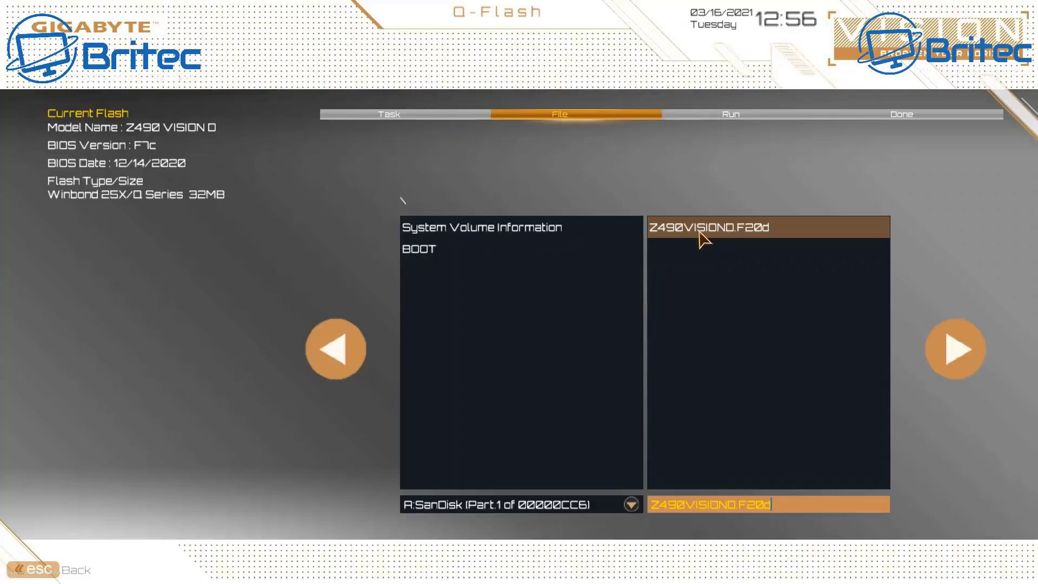